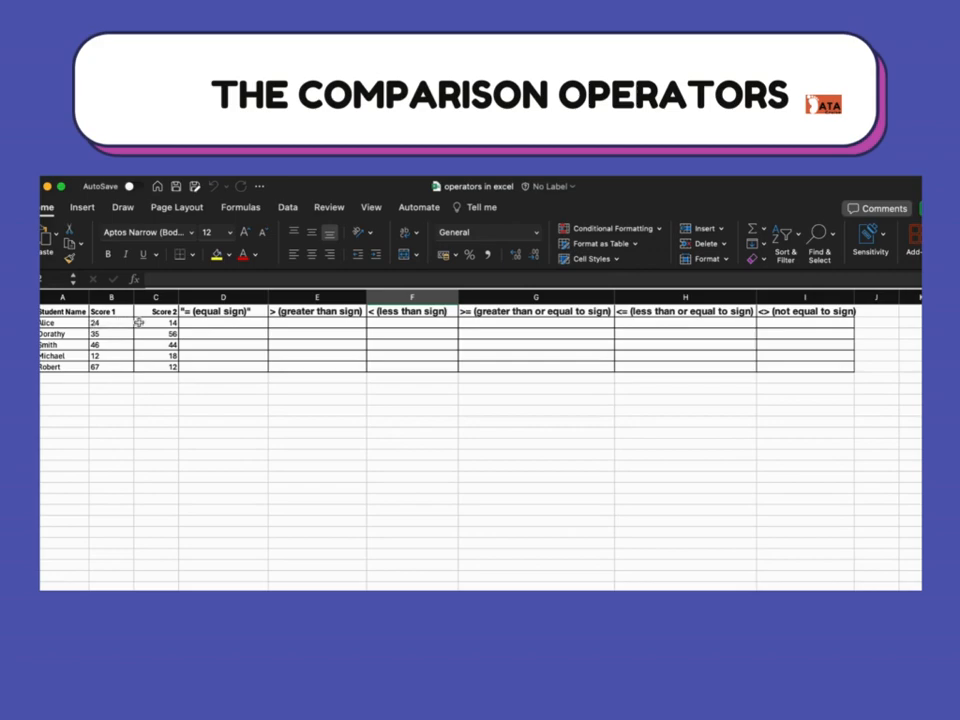
- Enter =B2=C2 in D2 to test whether the two scores are equal, and fill it down to D6
left_click(204, 322)
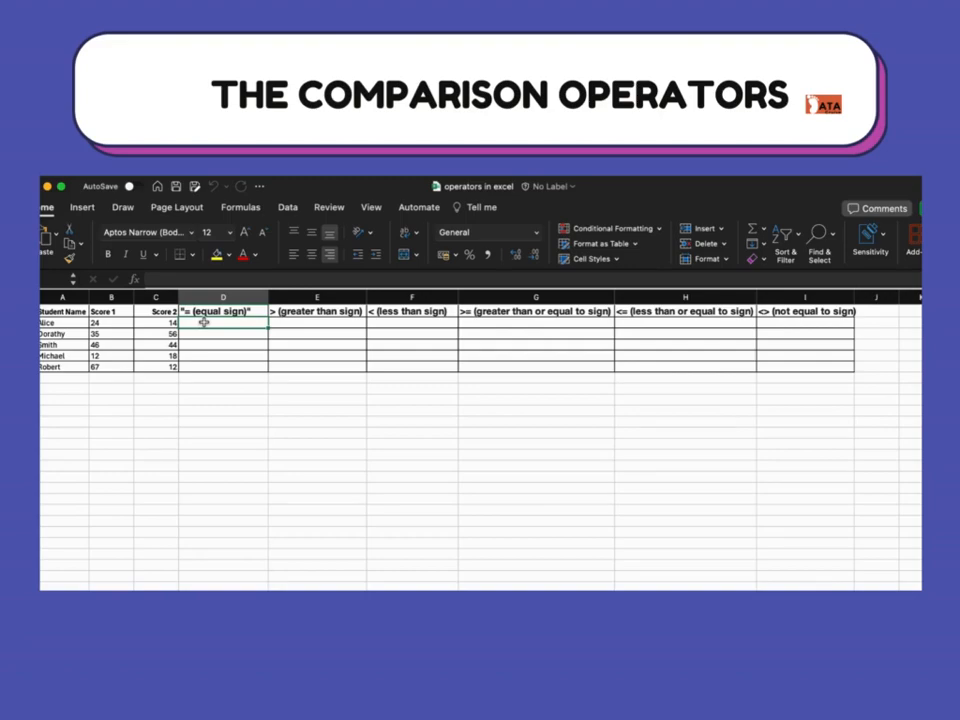
type("=")
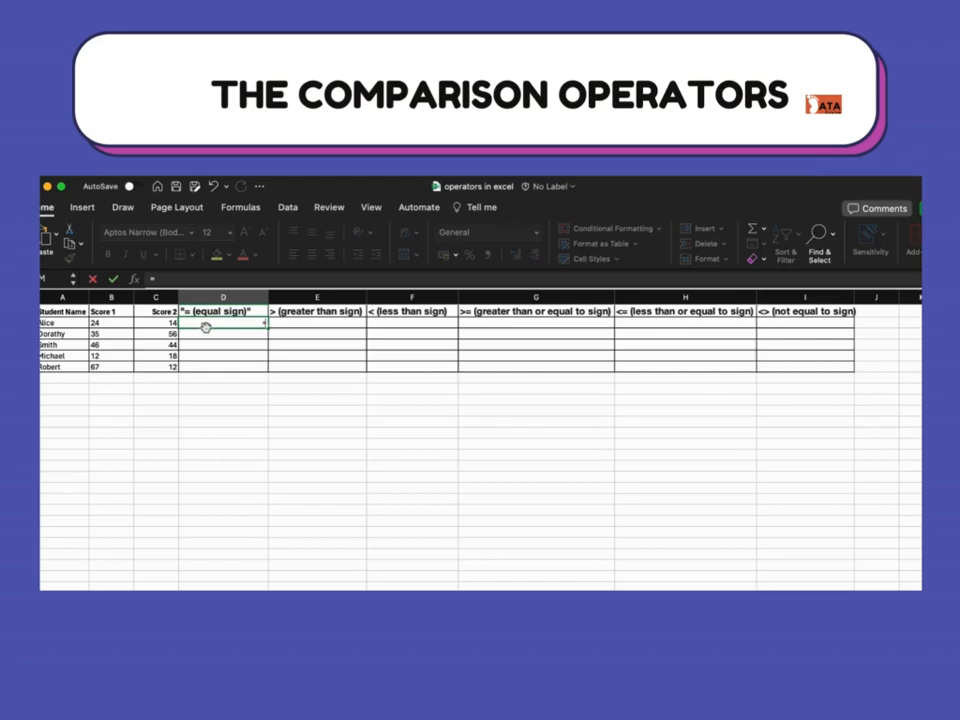
left_click(121, 325)
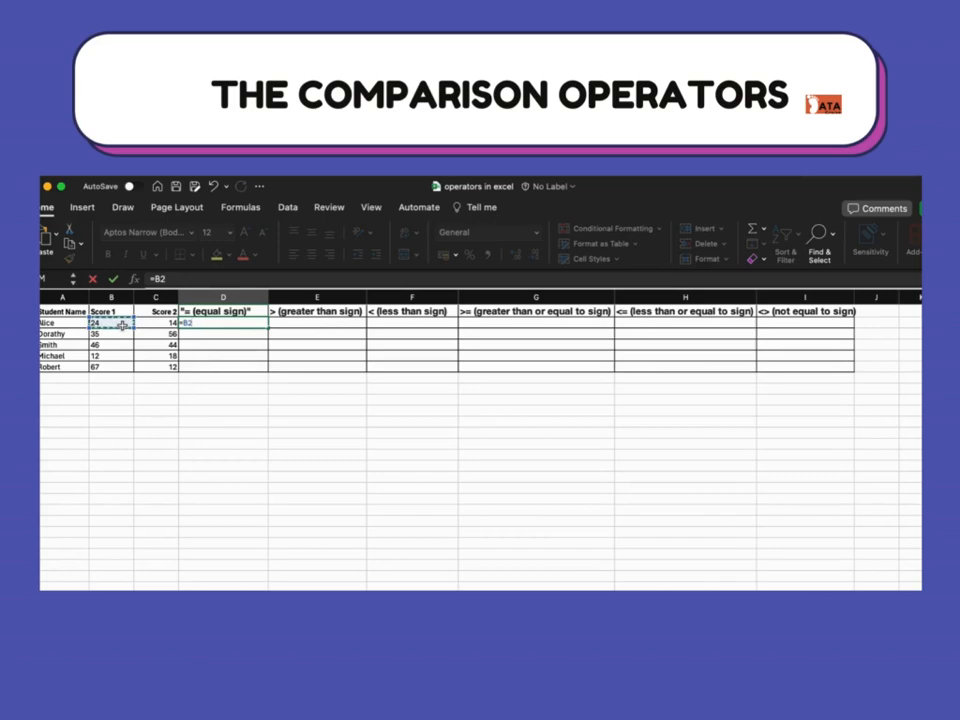
type("=")
left_click(152, 322)
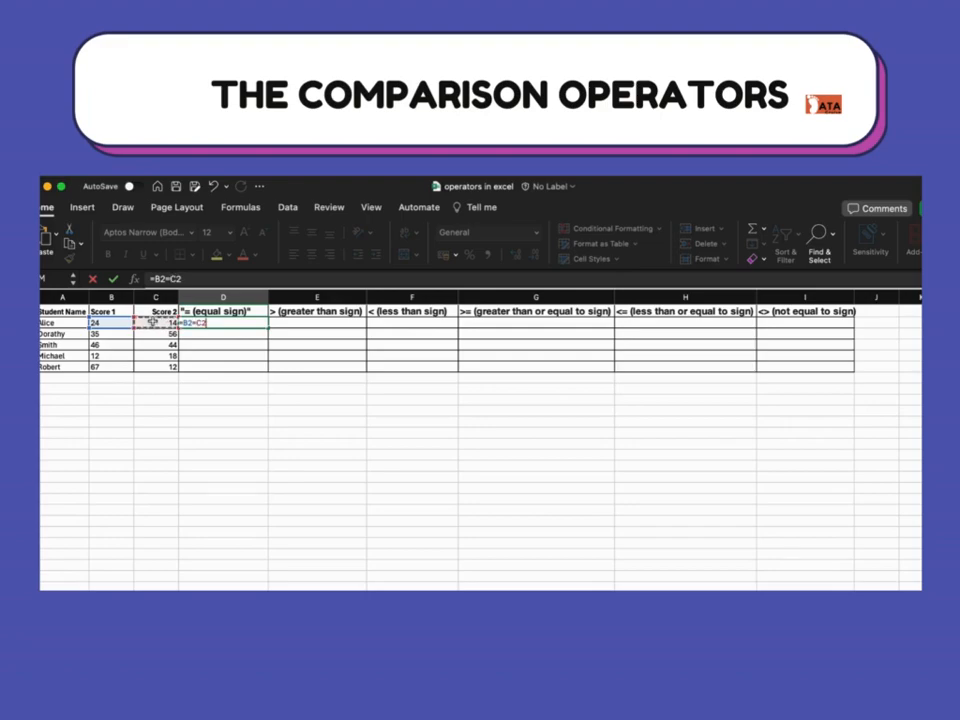
key("Return")
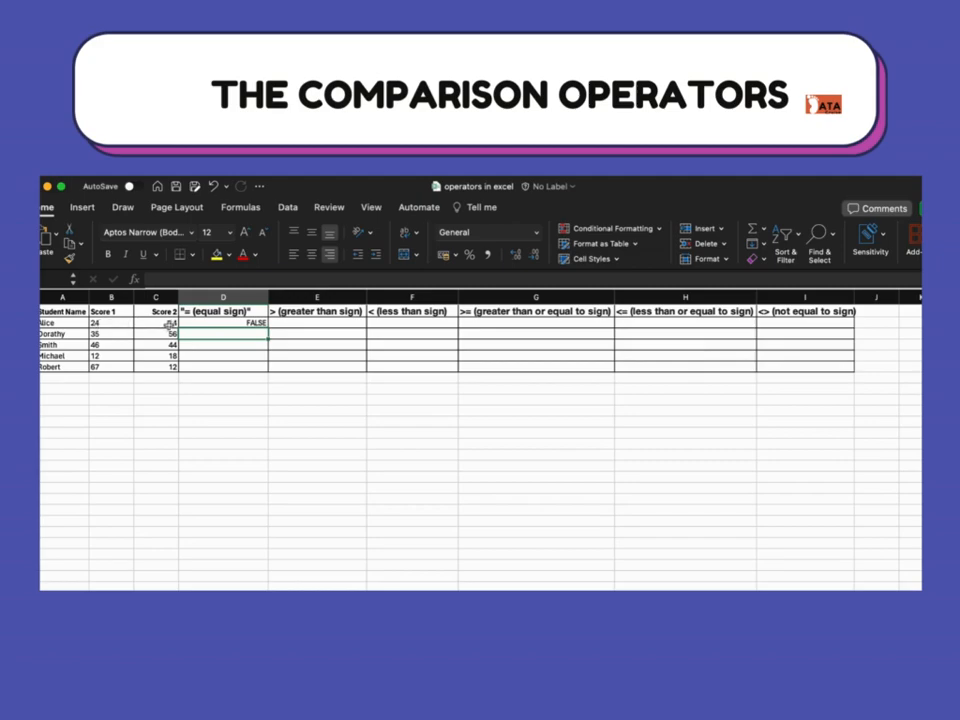
left_click(217, 322)
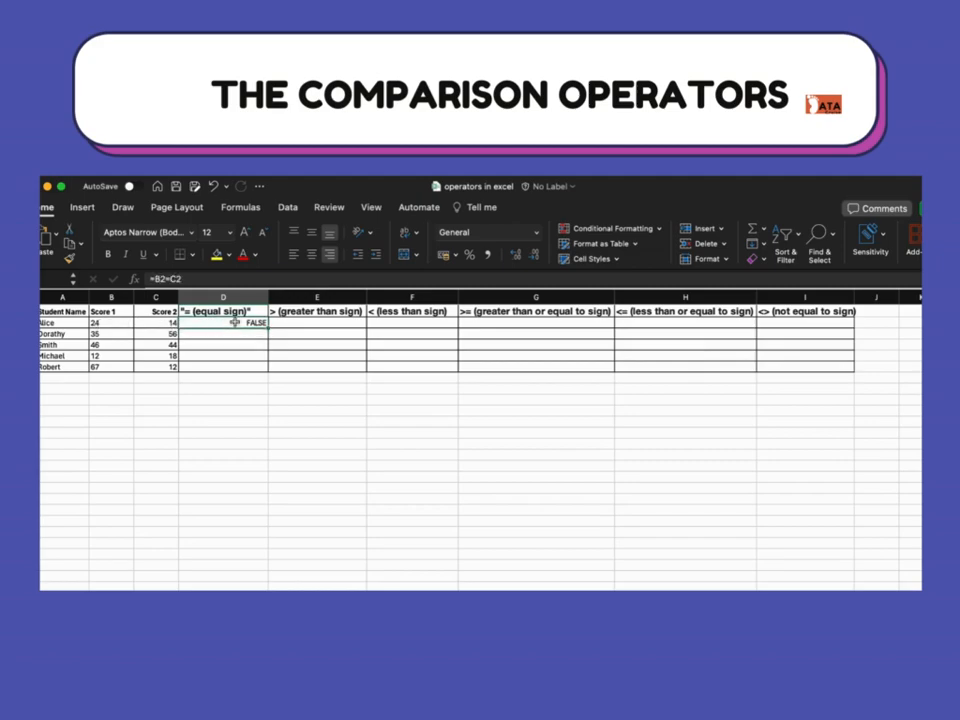
left_click_drag(268, 328, 268, 370)
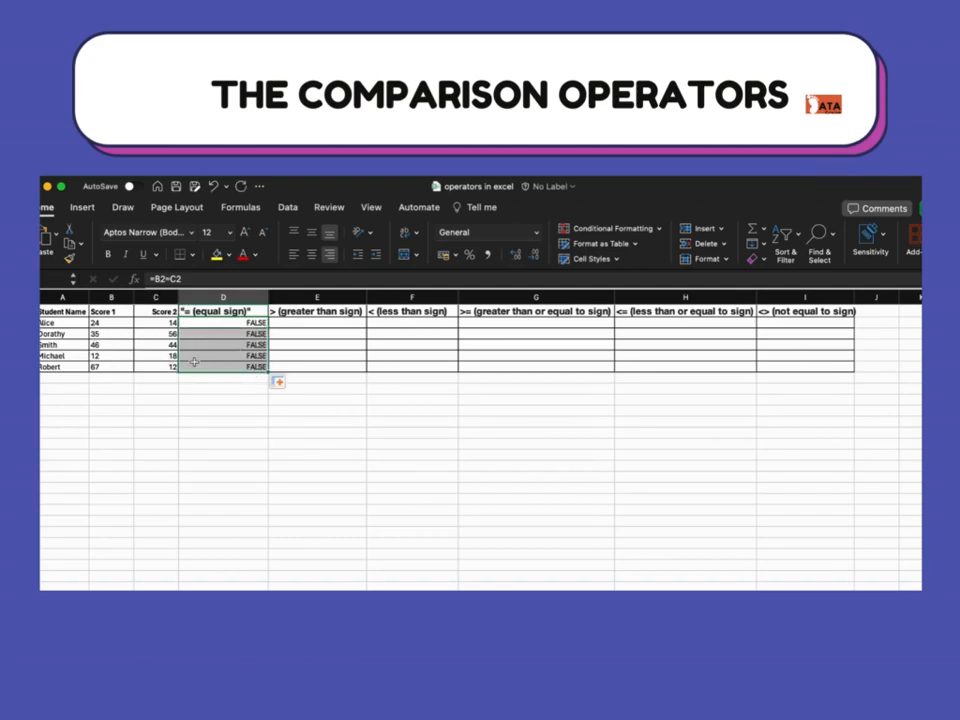
left_click(130, 397)
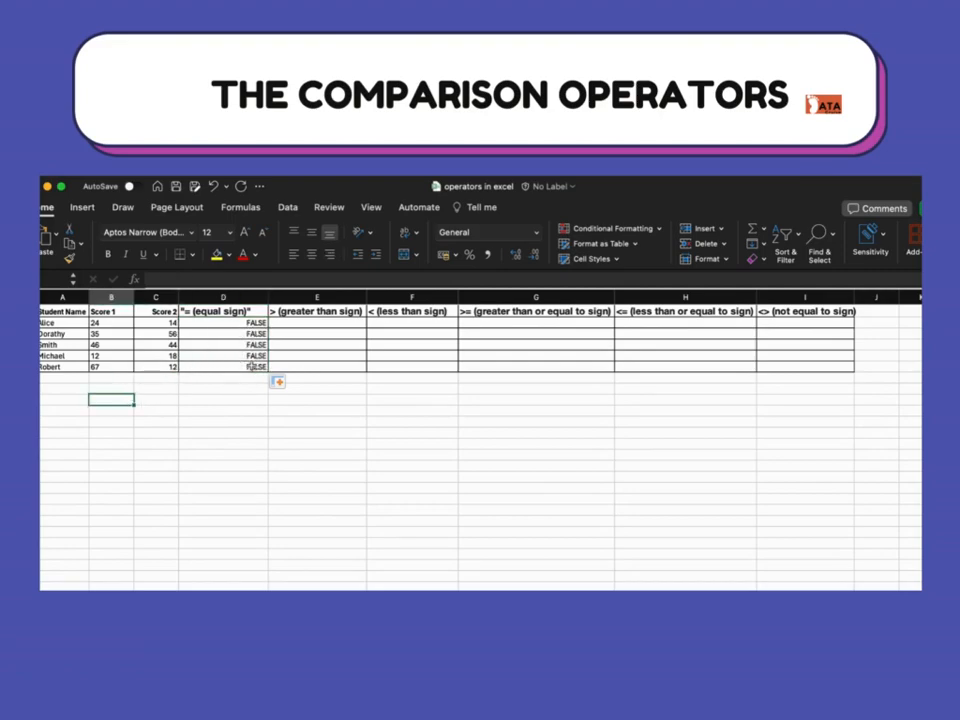
- Enter =B2>C2 in E2 to test whether Score 1 is greater than Score 2
left_click(299, 321)
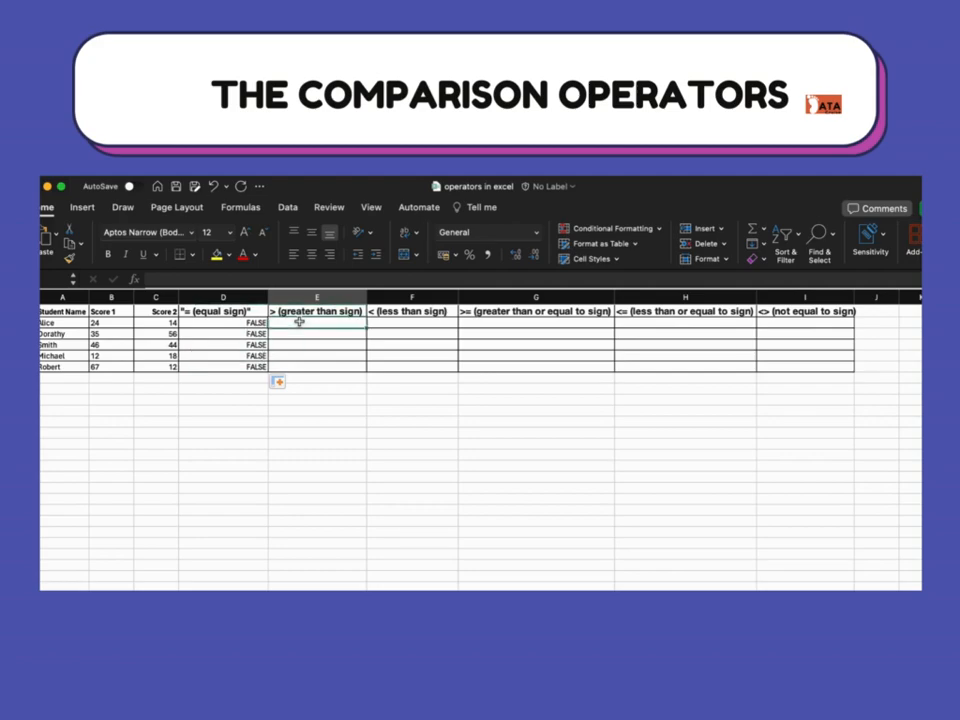
type("=")
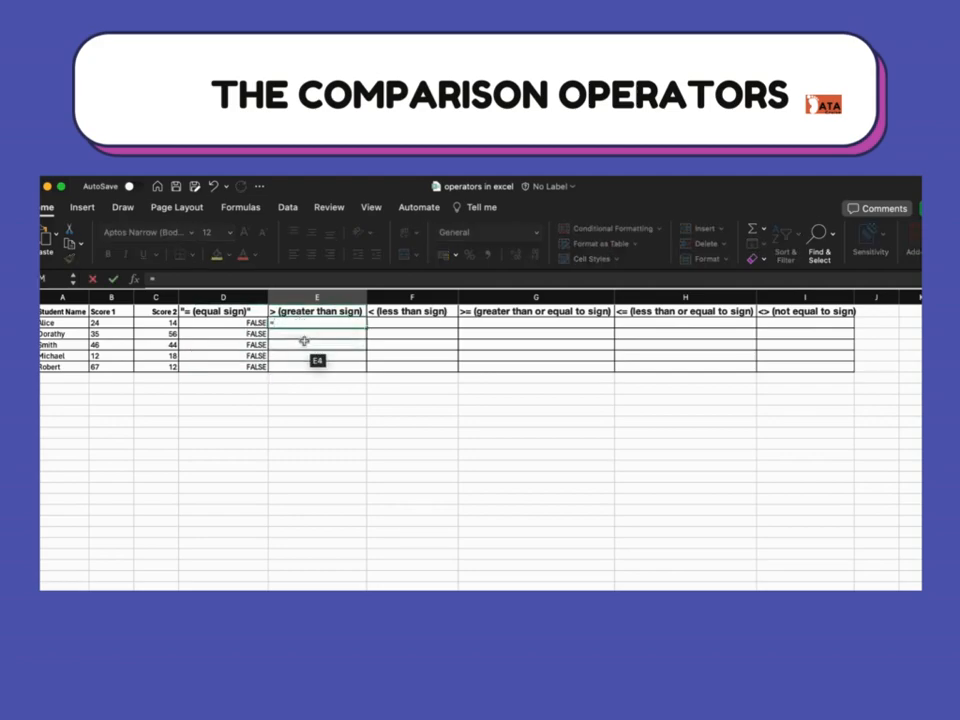
left_click(97, 322)
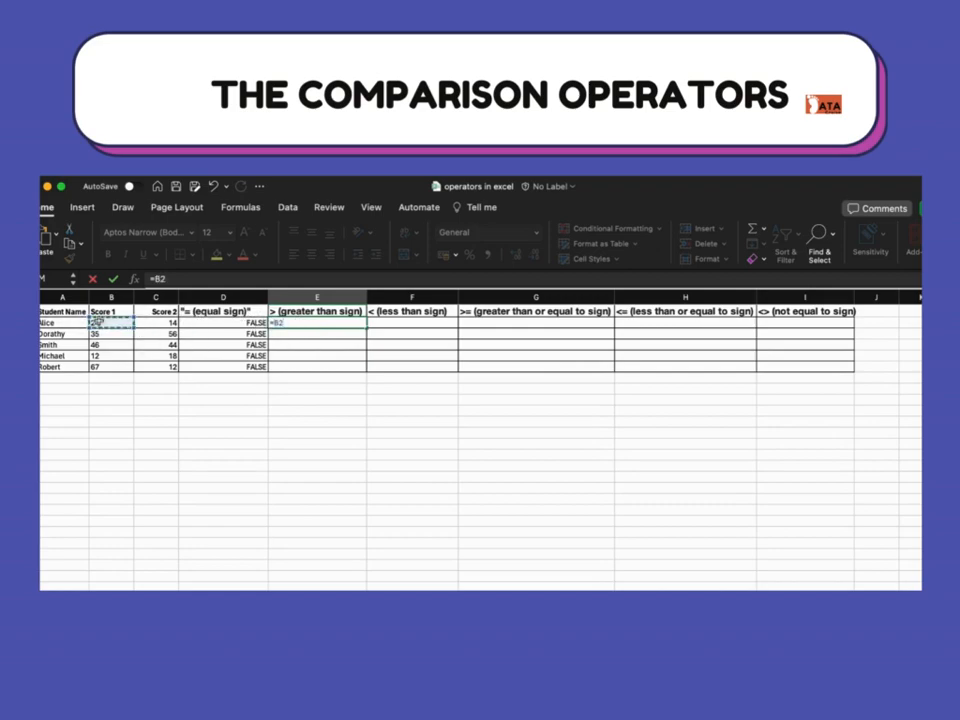
type(">")
left_click(150, 322)
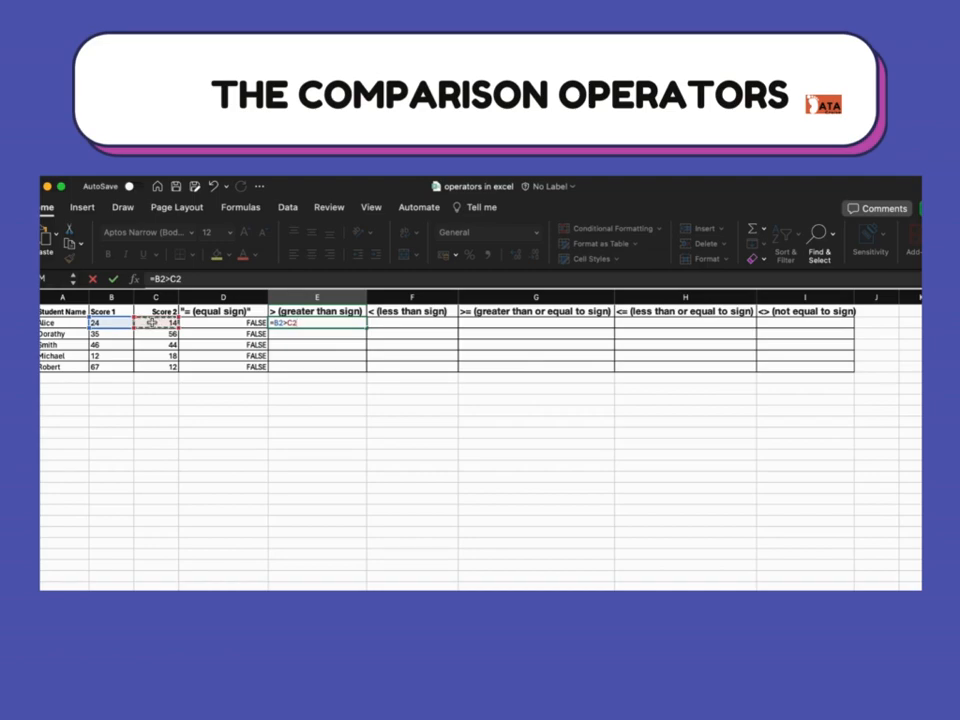
key("Return")
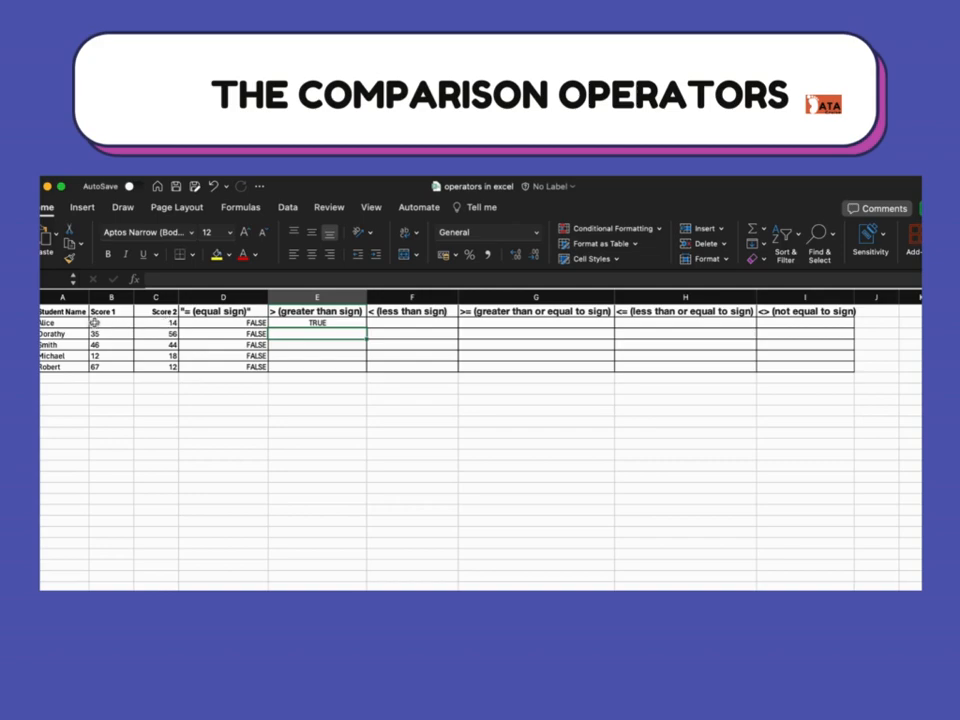
- Replace the formula in E2 with =C2>B2 to test the comparison in reverse
left_click(296, 322)
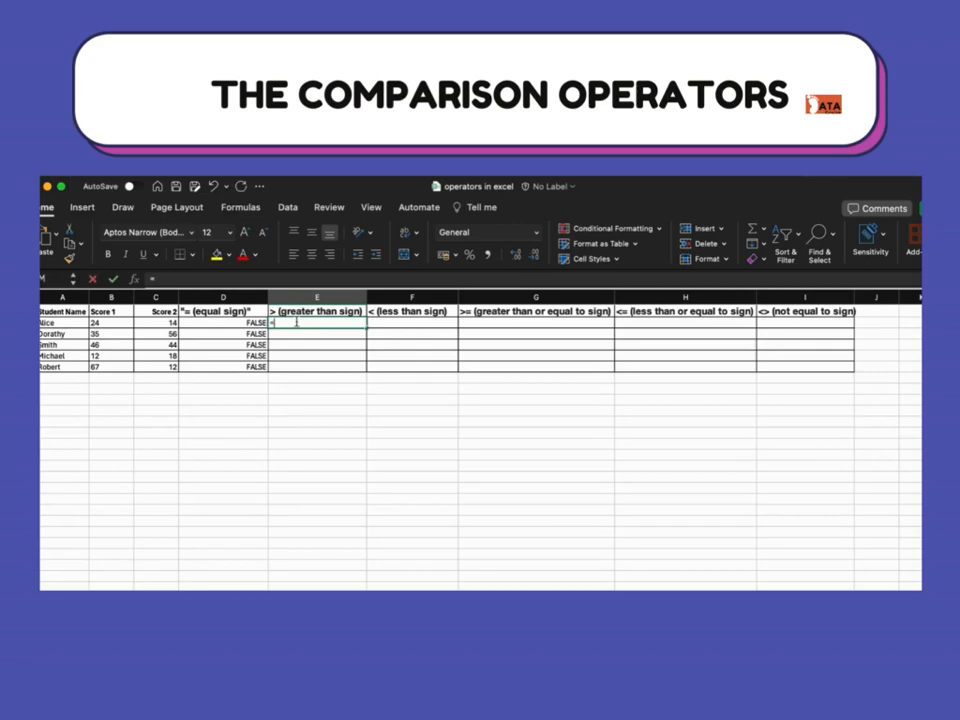
type("=")
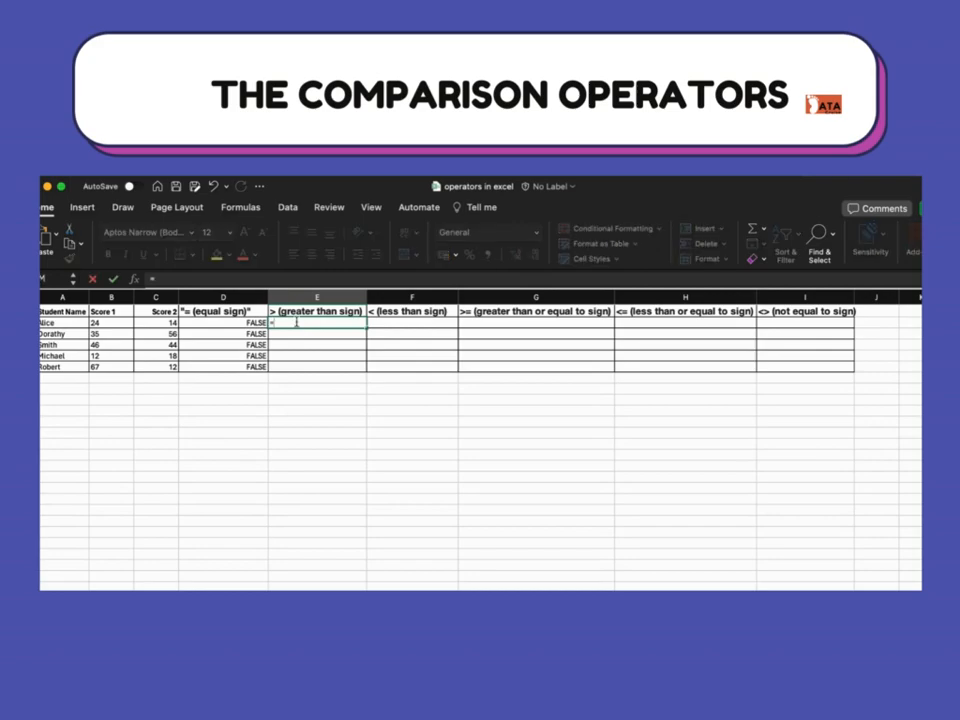
left_click(157, 322)
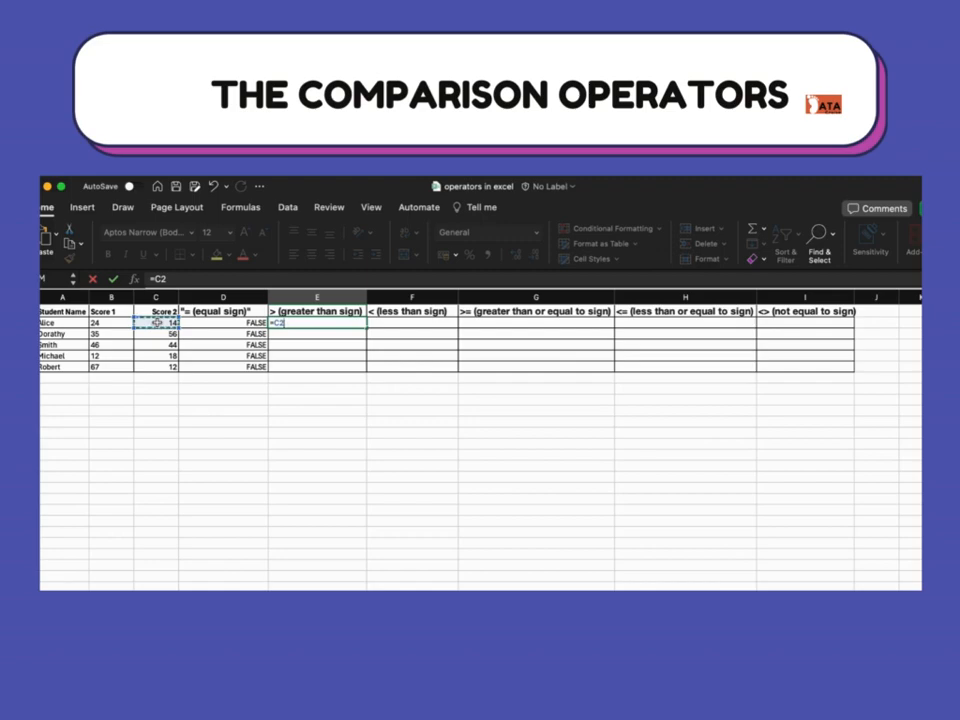
type(">")
left_click(95, 324)
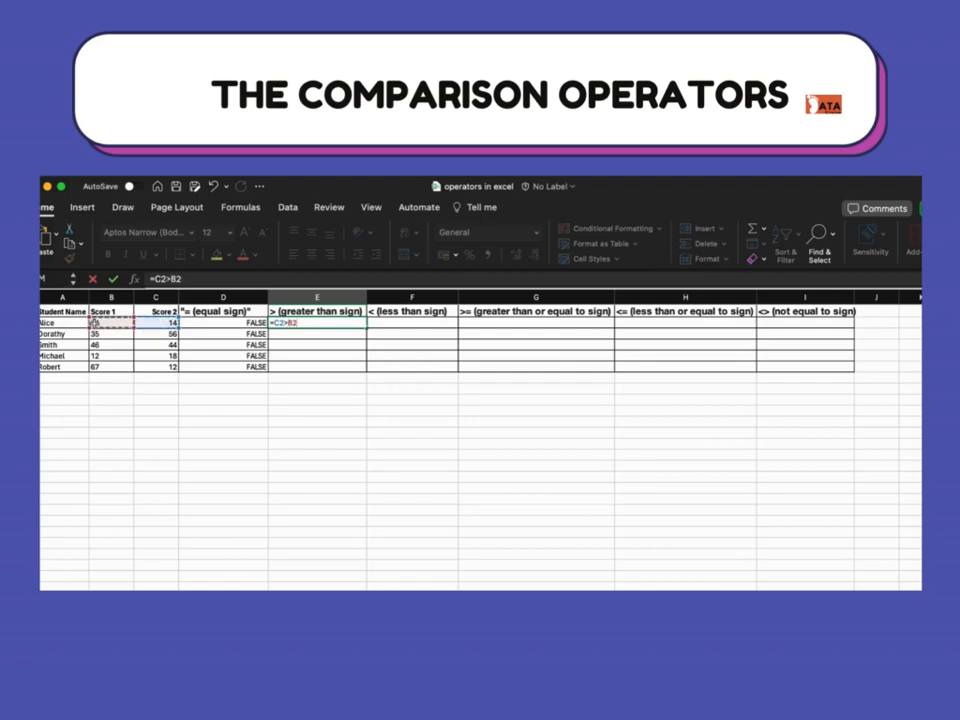
key("Return")
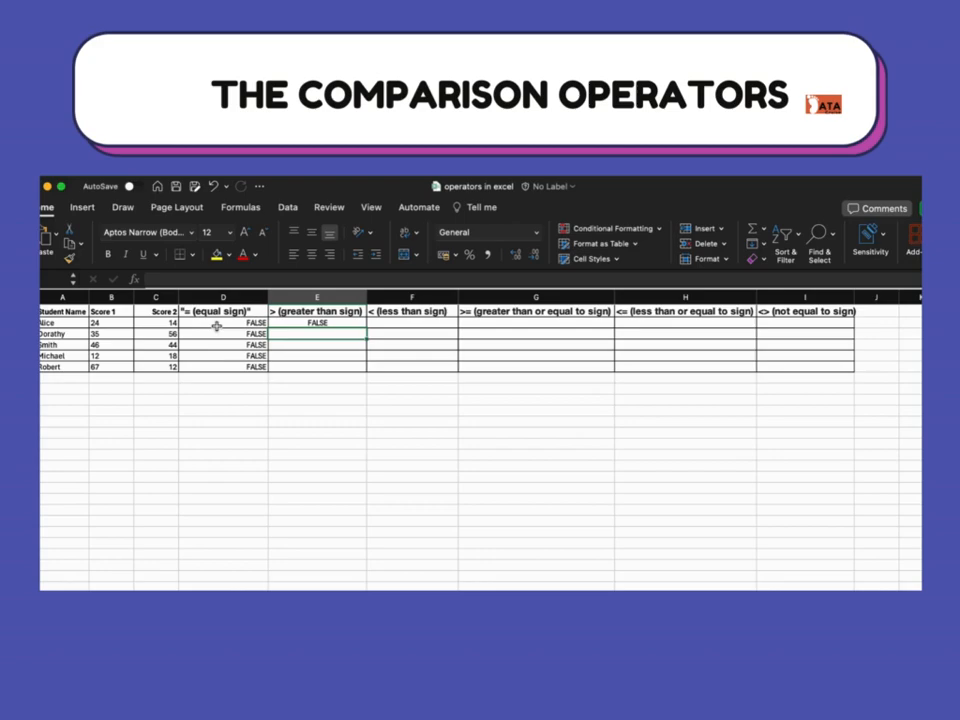
- Clear E2, enter =B2>C2 in it, and fill the formula down to E6
left_click(303, 323)
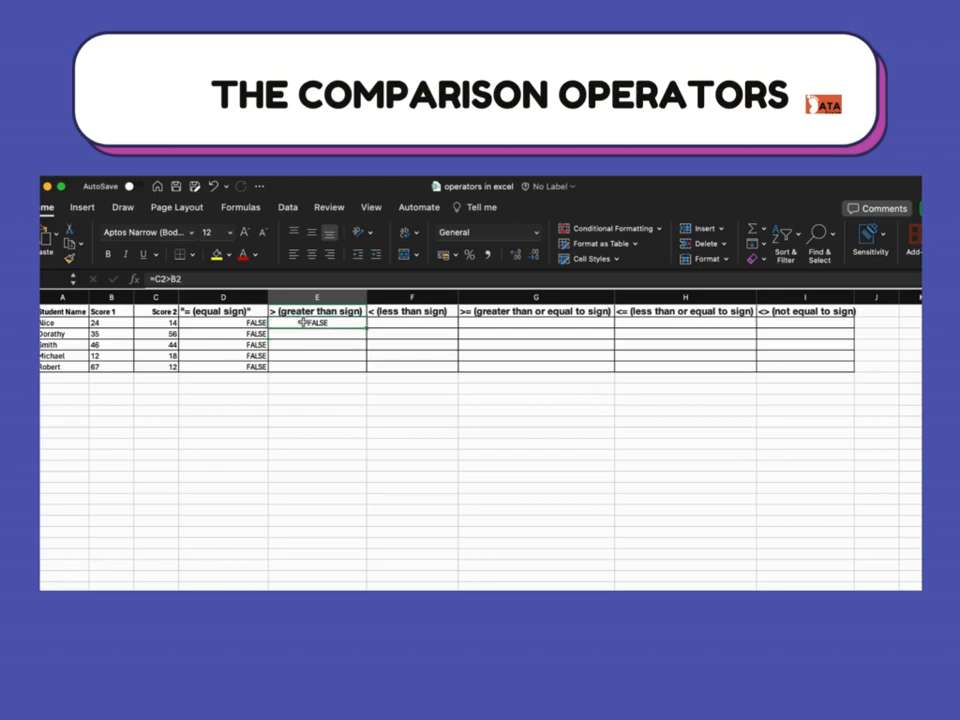
key("Delete")
type("=")
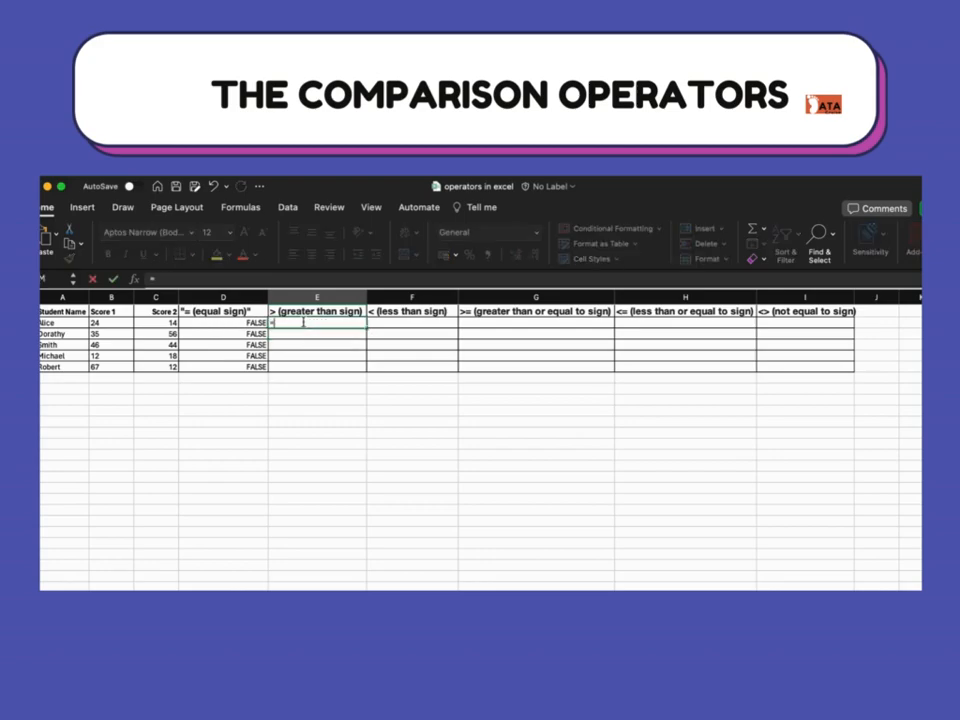
left_click(126, 321)
type(">")
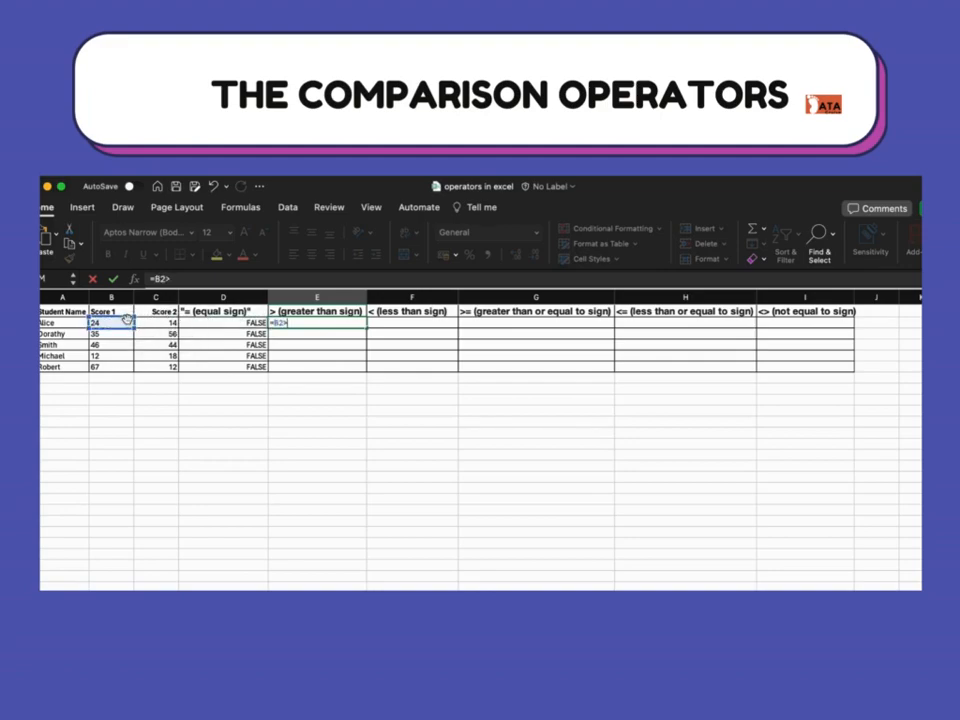
left_click(150, 322)
key("Return")
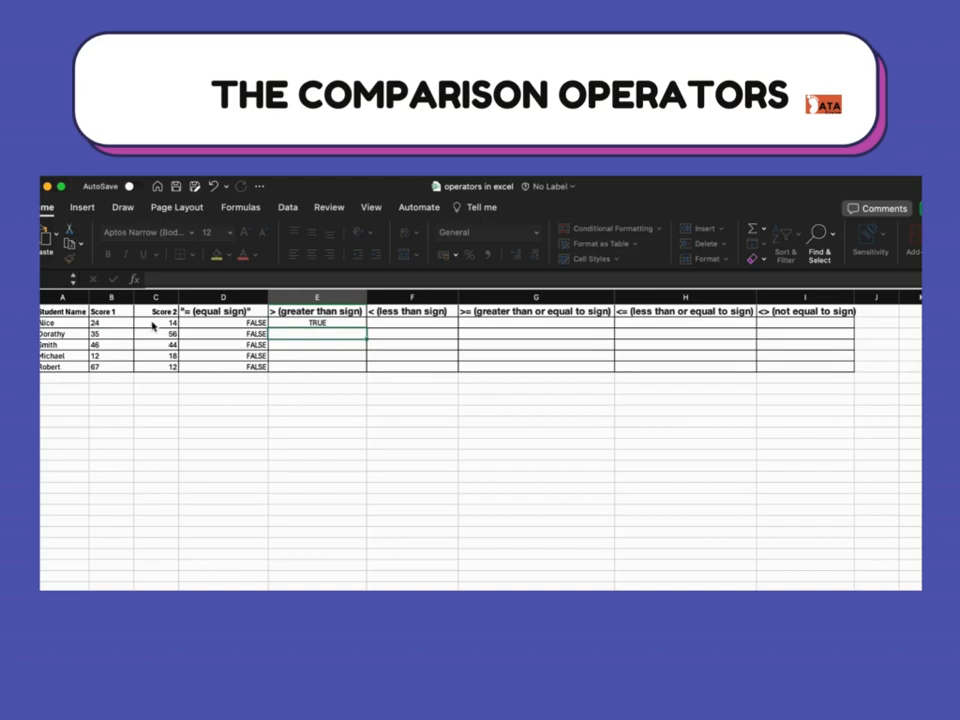
left_click(316, 322)
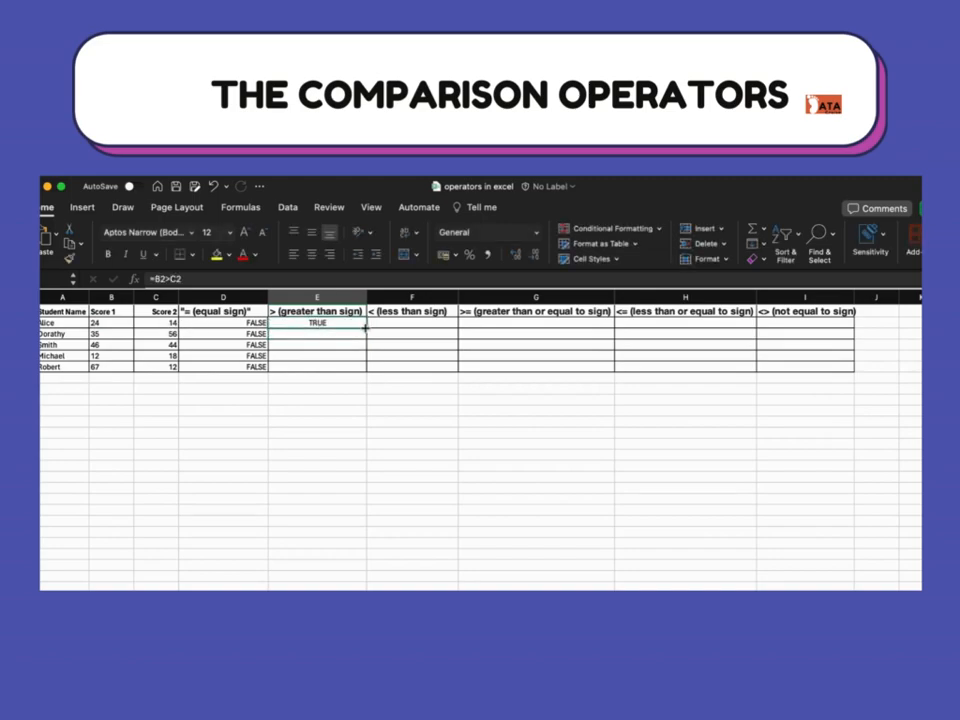
left_click_drag(367, 327, 361, 376)
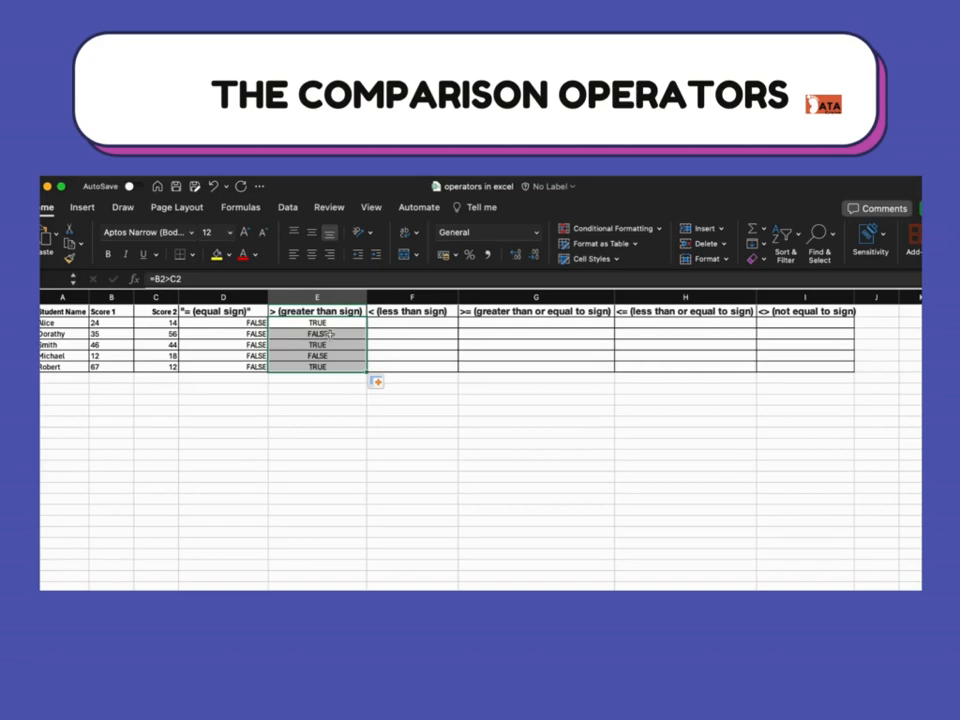
- Enter =B2<C2 in F2 to test whether Score 1 is less than Score 2, and fill it down to F6
left_click(420, 322)
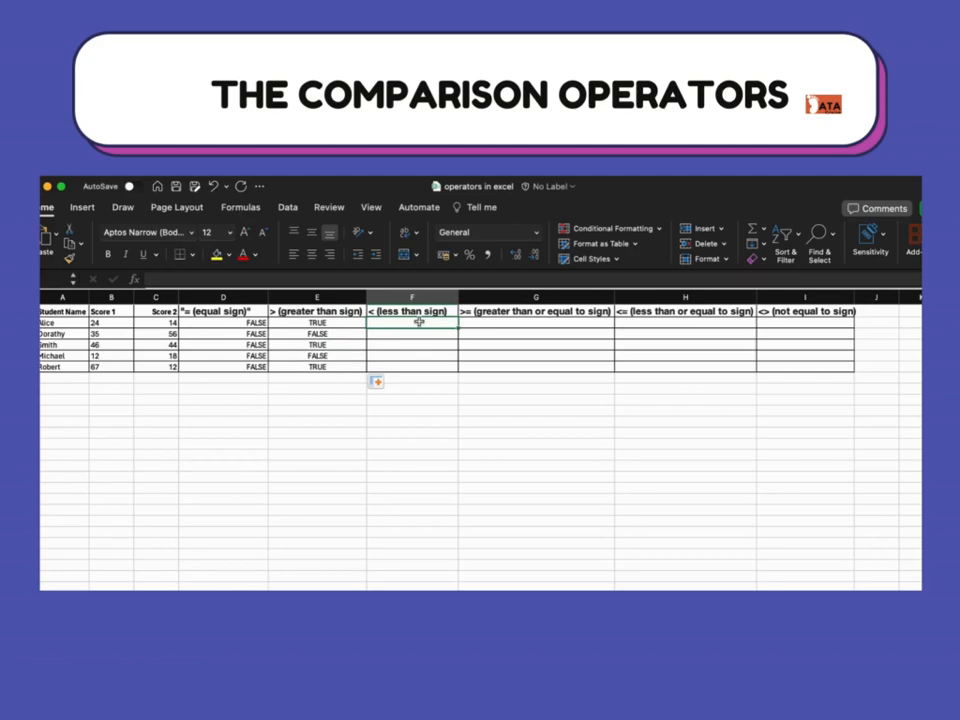
type("=")
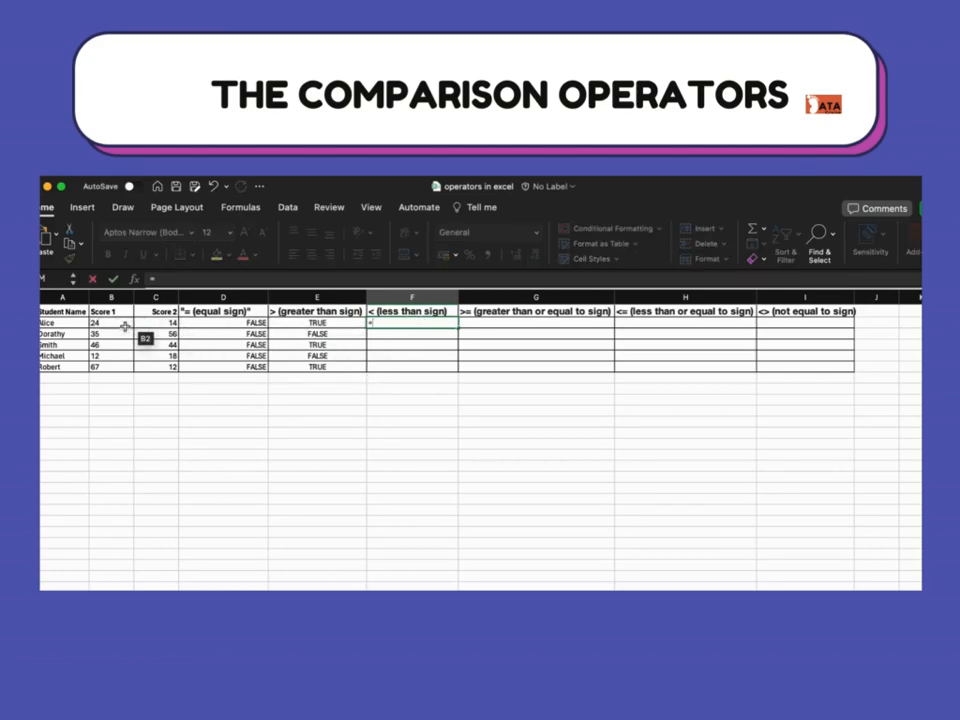
left_click(124, 326)
type("<")
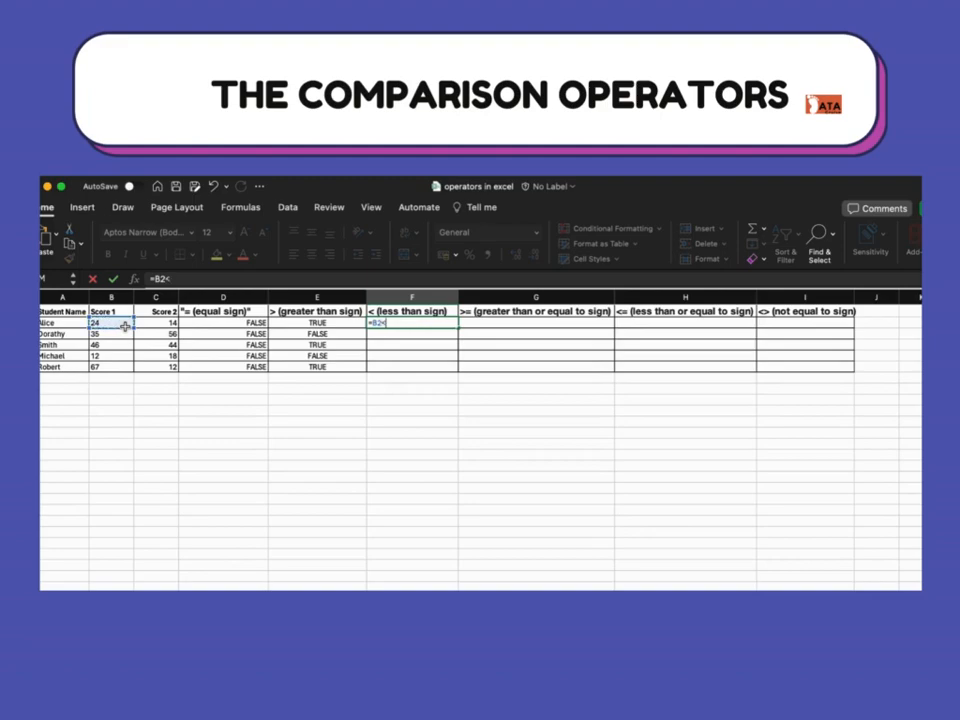
left_click(168, 324)
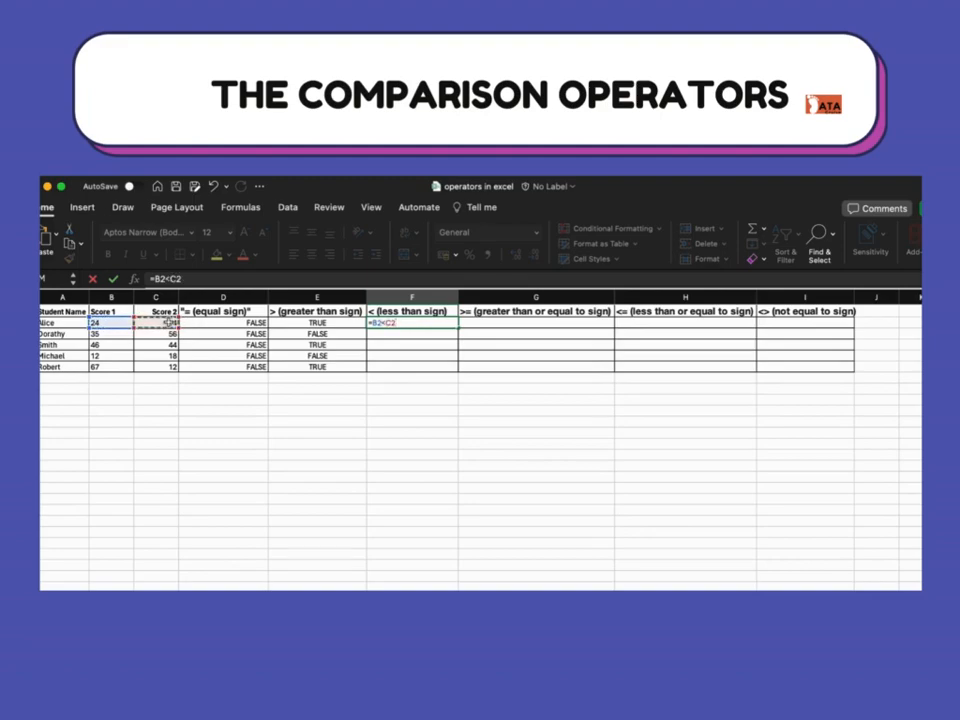
key("Return")
left_click(405, 322)
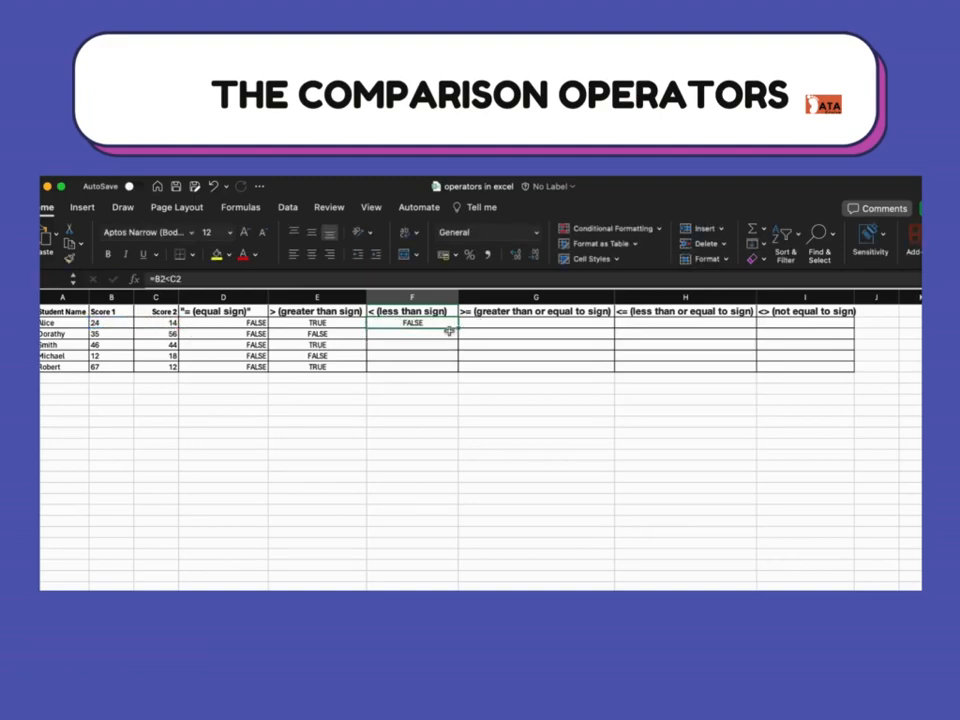
left_click_drag(457, 328, 457, 366)
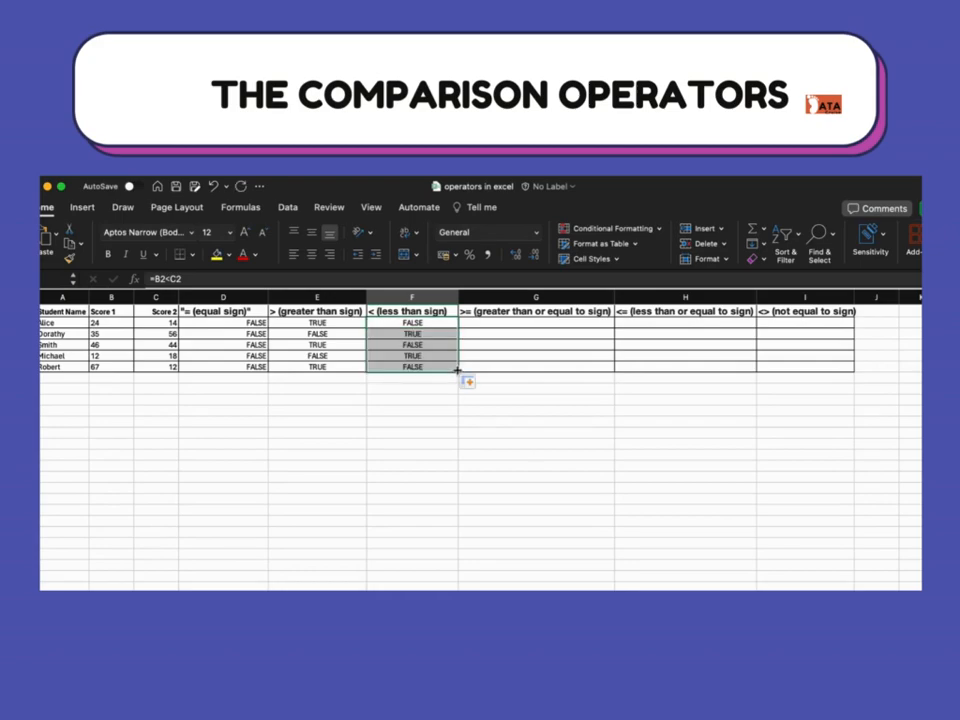
- Enter =B2>=C2 in G2 to test whether Score 1 is greater than or equal to Score 2, and fill it down to G6
left_click(513, 322)
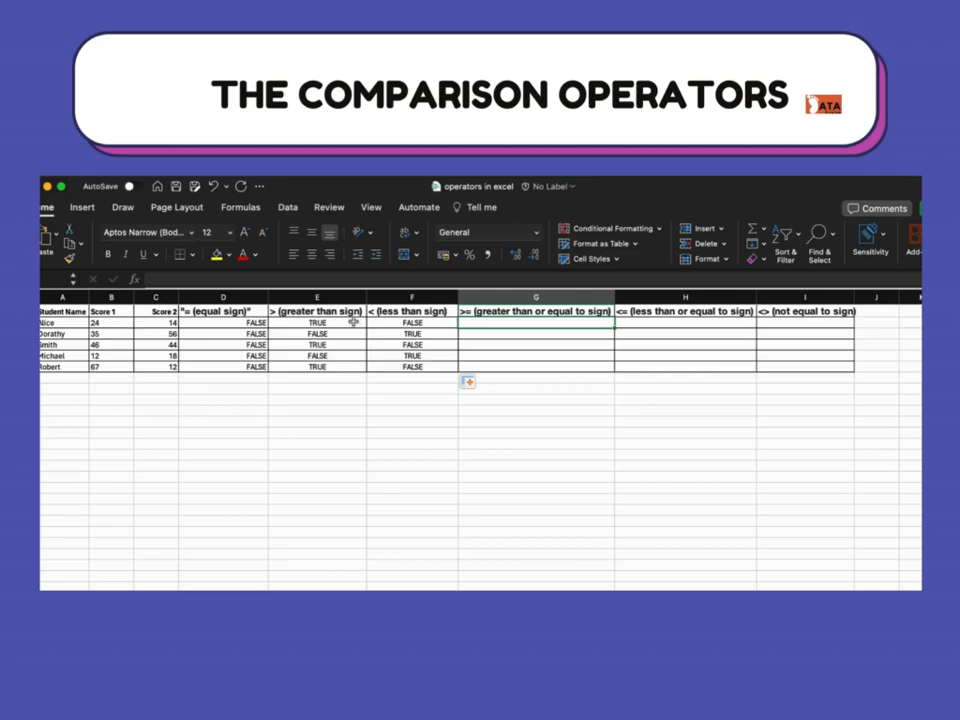
type("=")
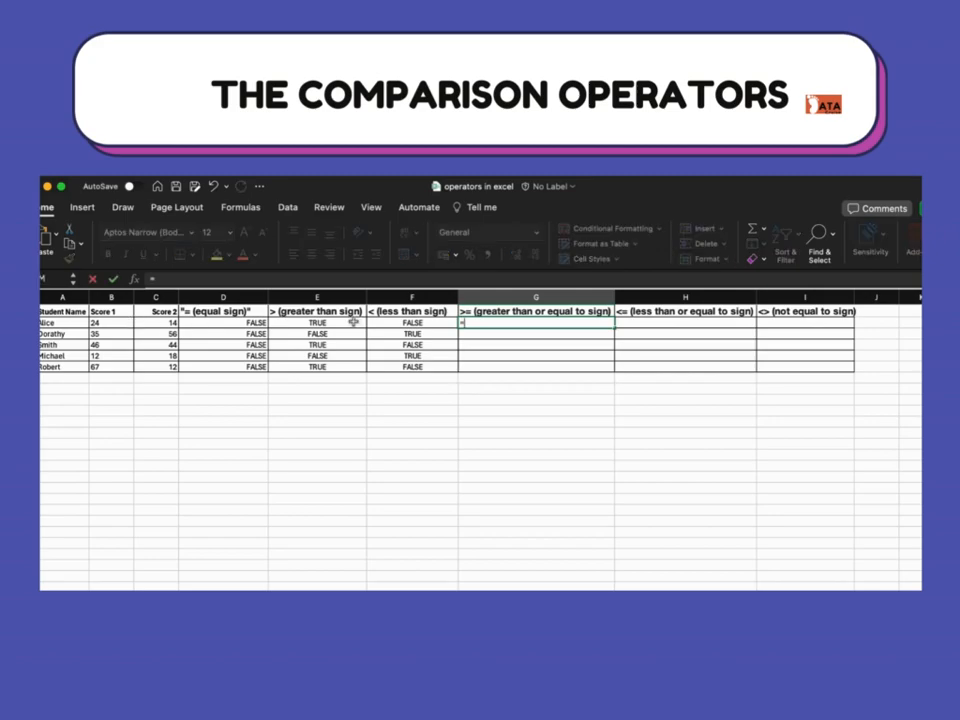
left_click(123, 322)
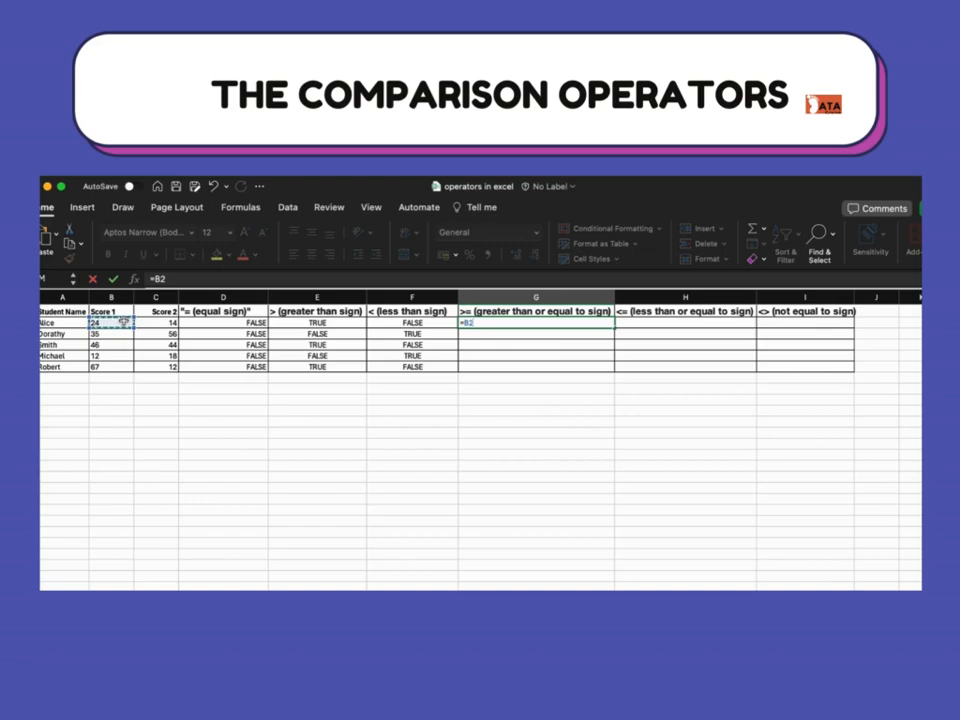
type(">=")
left_click(168, 322)
key("Return")
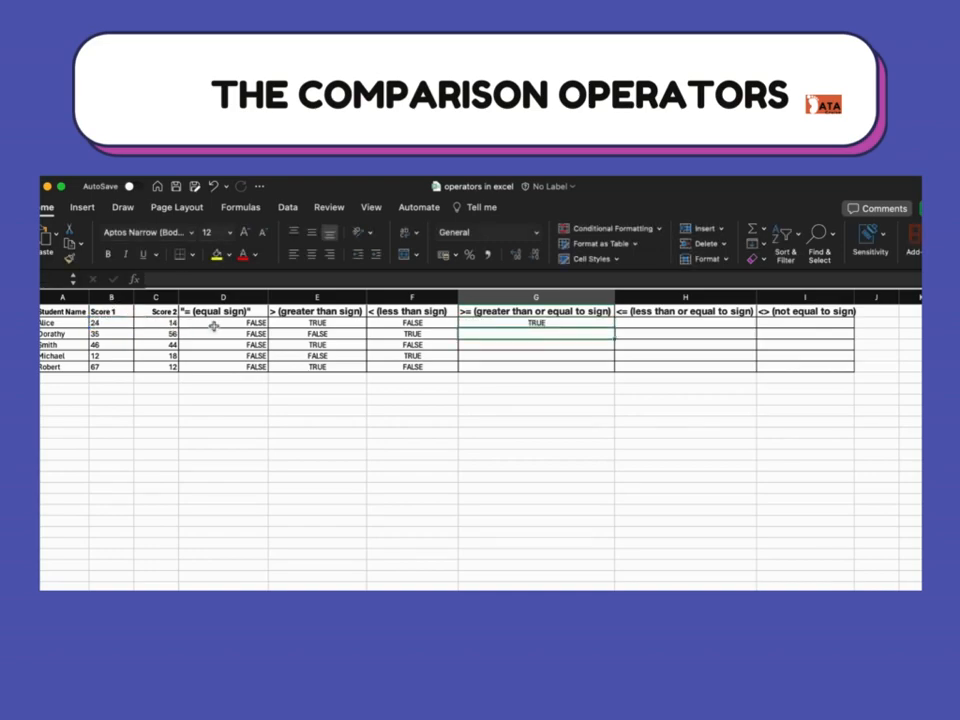
left_click(517, 320)
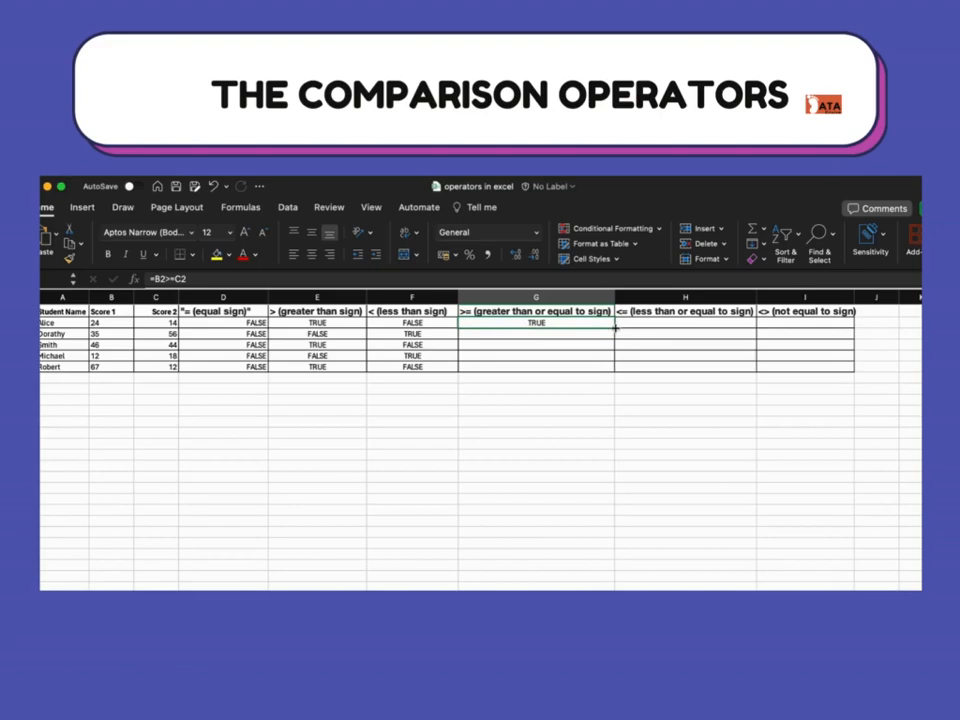
left_click_drag(615, 326, 611, 369)
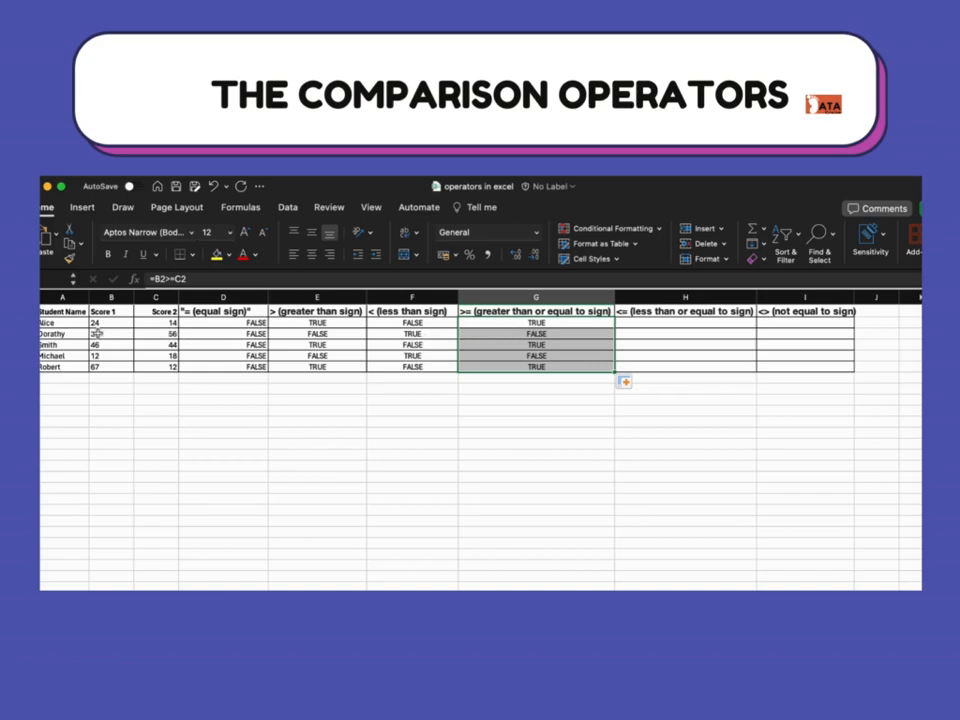
left_click(499, 335)
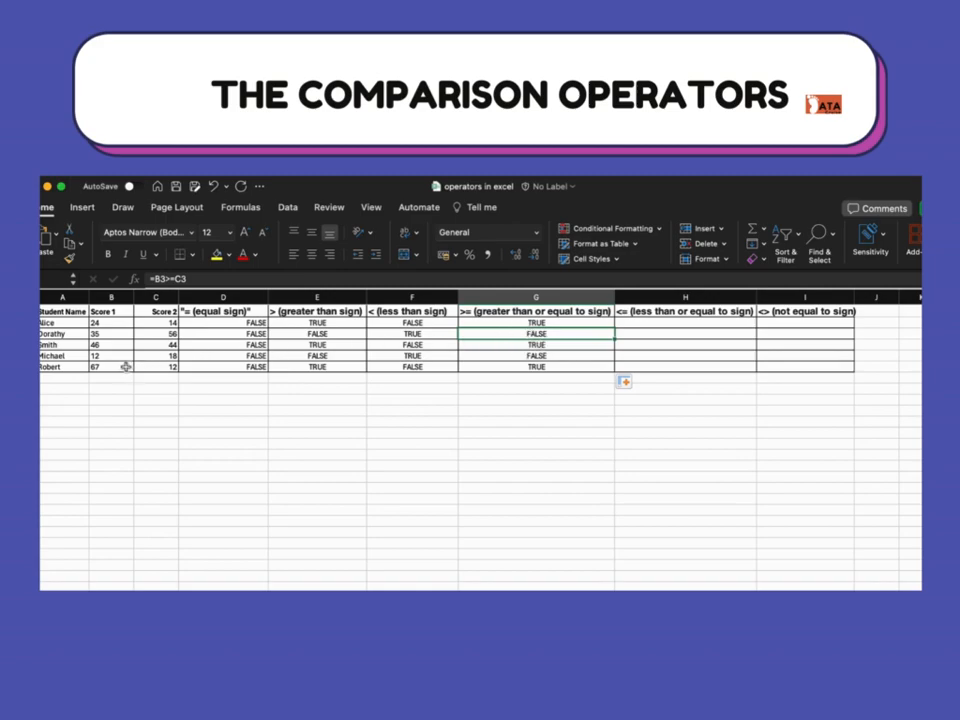
left_click(116, 336)
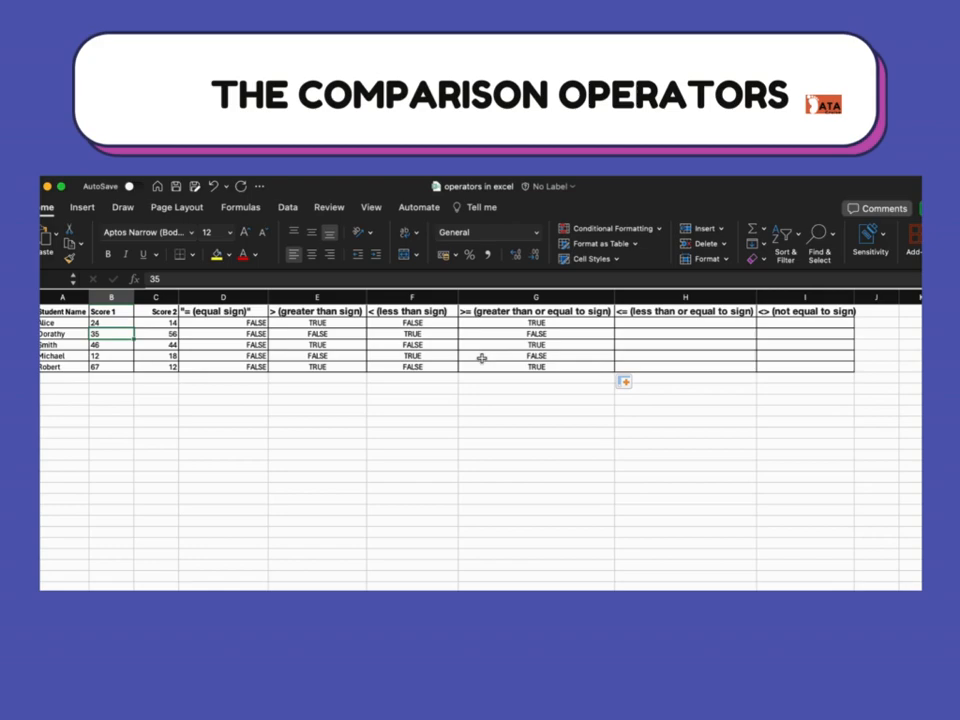
- Enter =B2<=C2 in H2 to test whether Score 1 is less than or equal to Score 2, and fill it down to H6
left_click(677, 322)
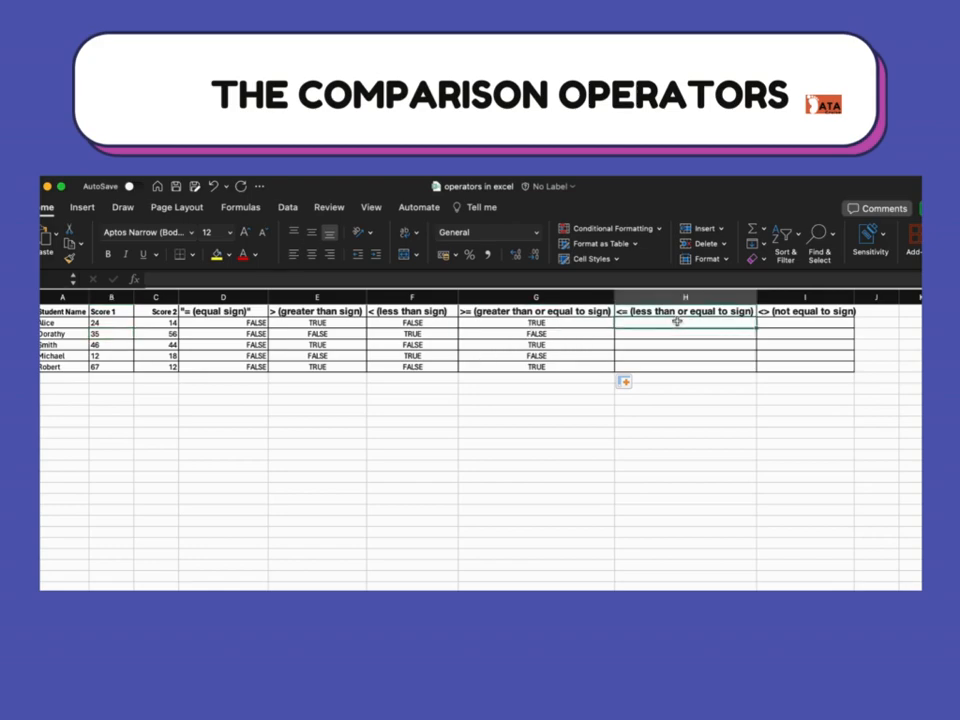
type("=")
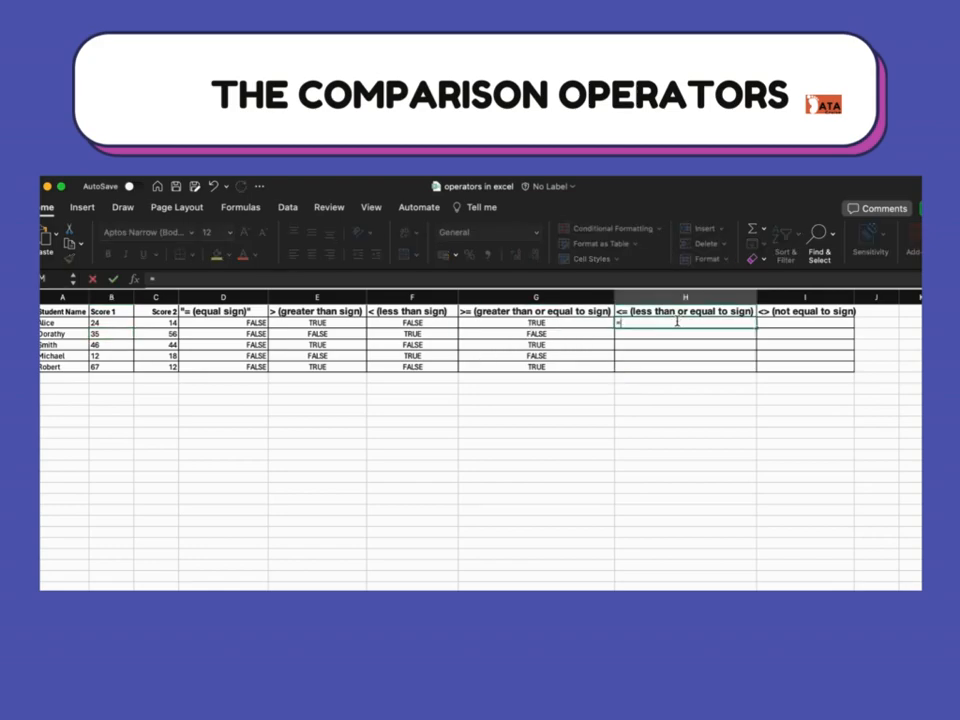
left_click(120, 324)
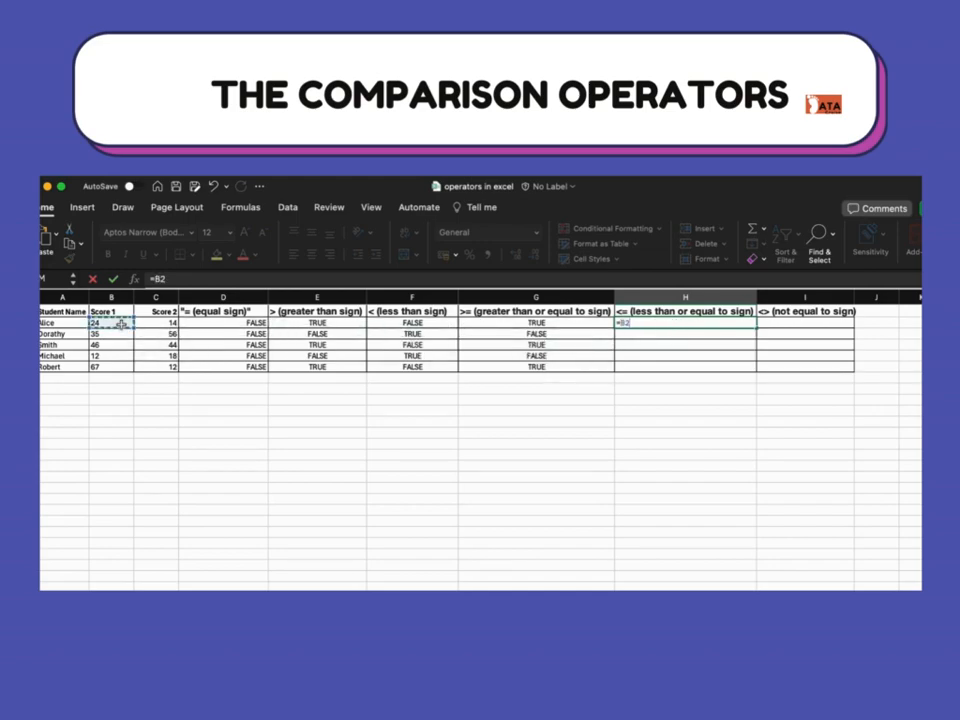
type("<=")
left_click(170, 323)
key("Return")
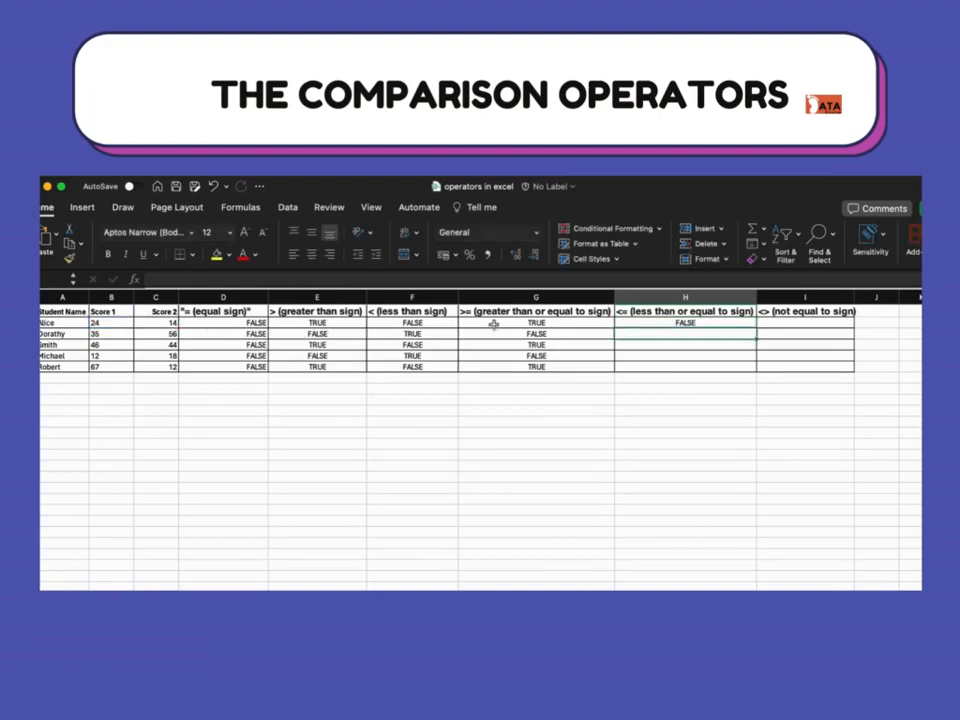
left_click(656, 321)
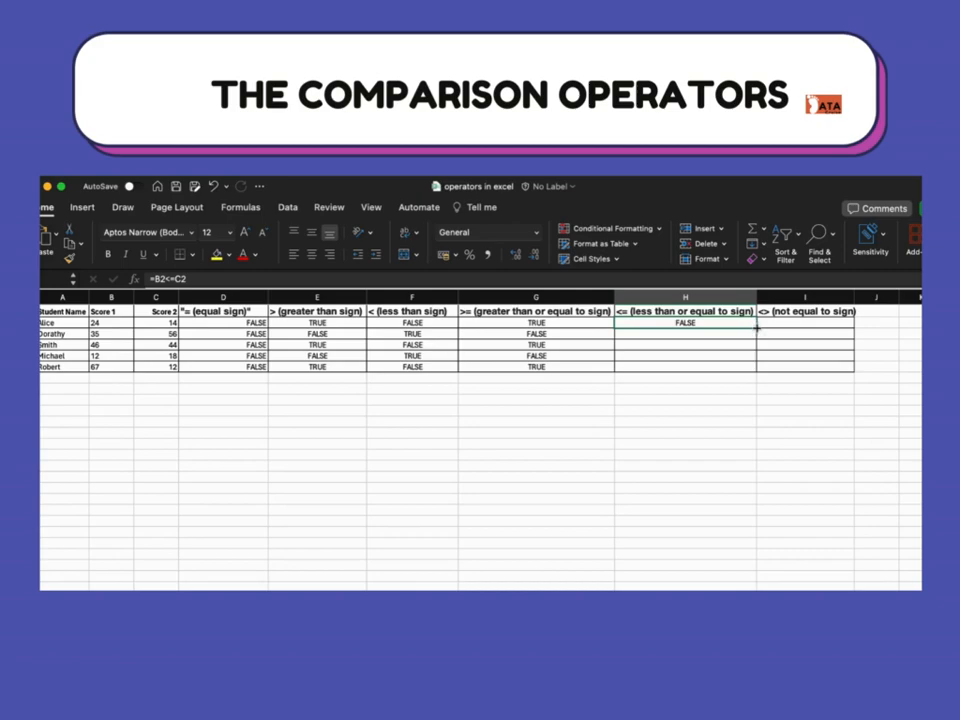
left_click_drag(757, 327, 755, 372)
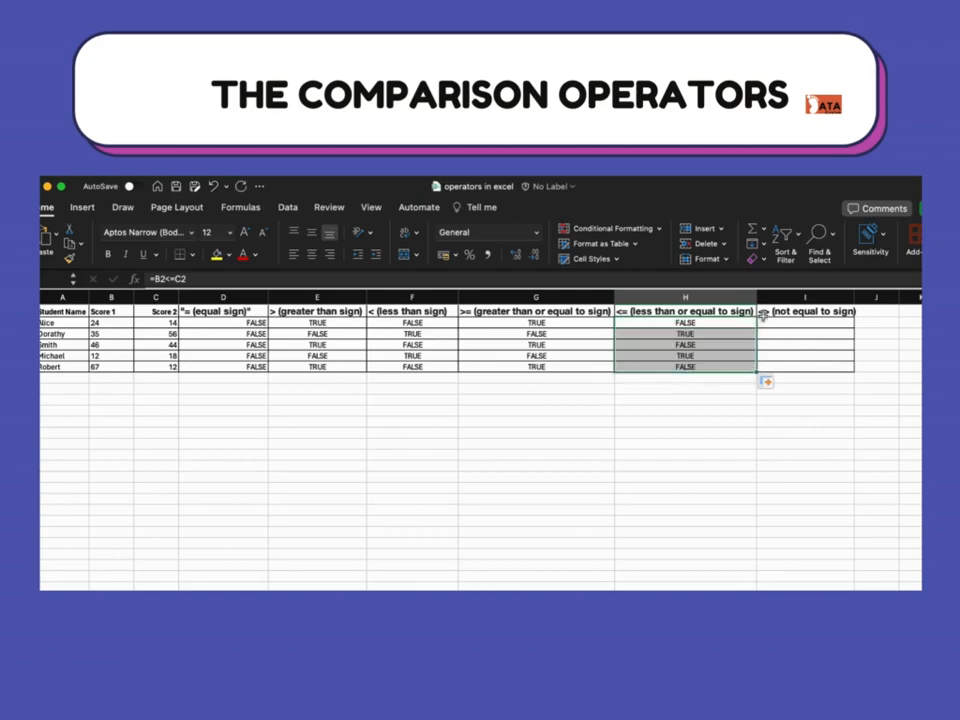
- Enter =B2<>C2 in I2 to test whether Score 1 is not equal to Score 2, and fill it down to I6
left_click(773, 322)
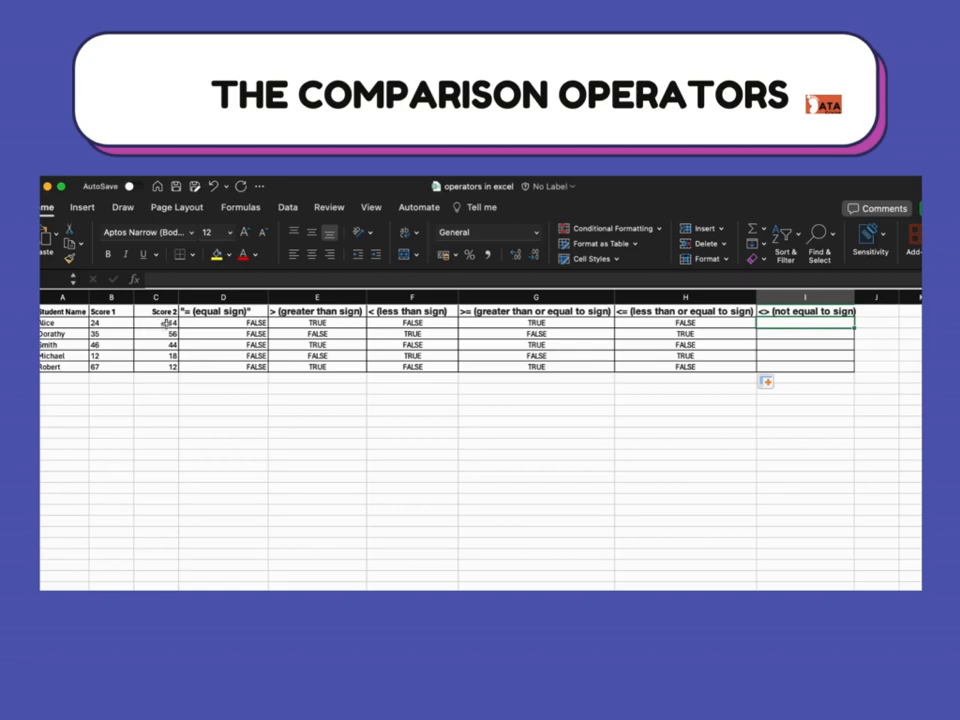
type("=")
left_click(107, 322)
type("<")
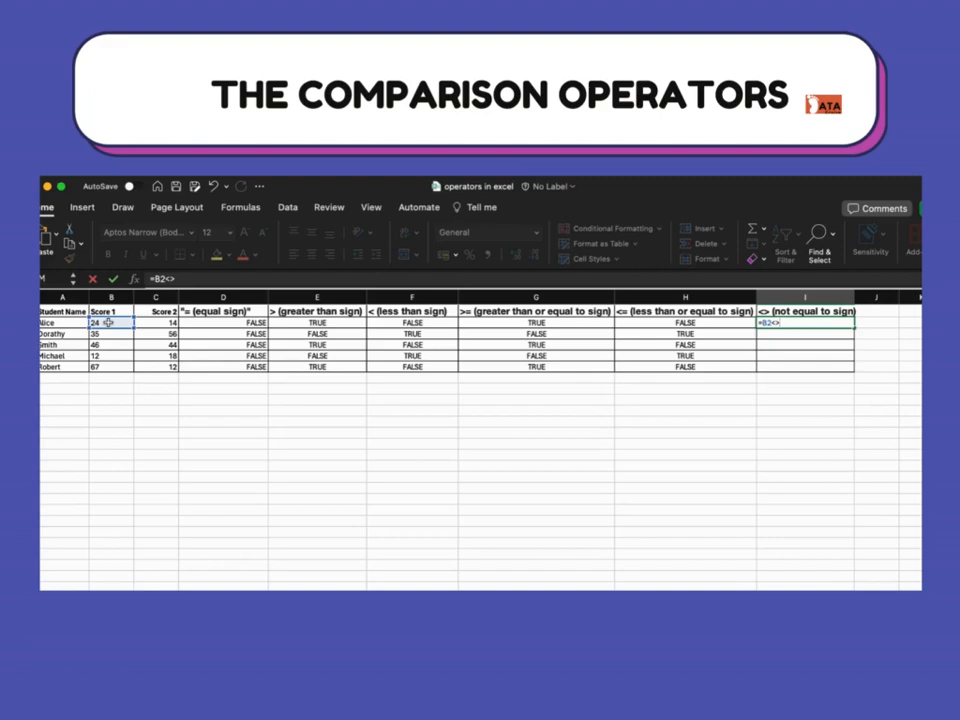
type(">")
left_click(170, 323)
key("Return")
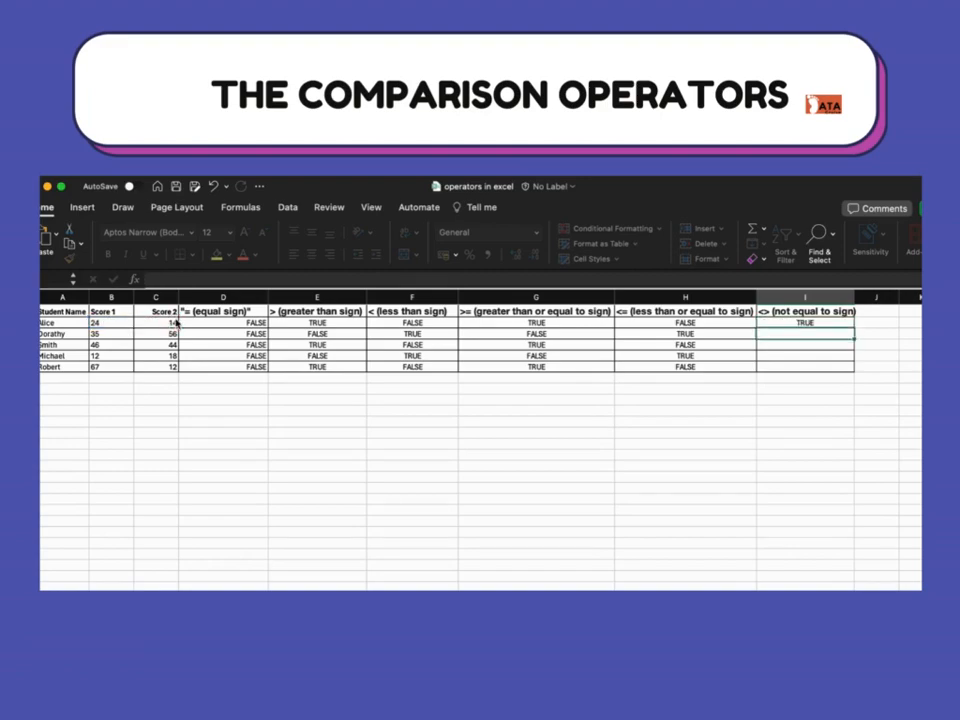
left_click(792, 323)
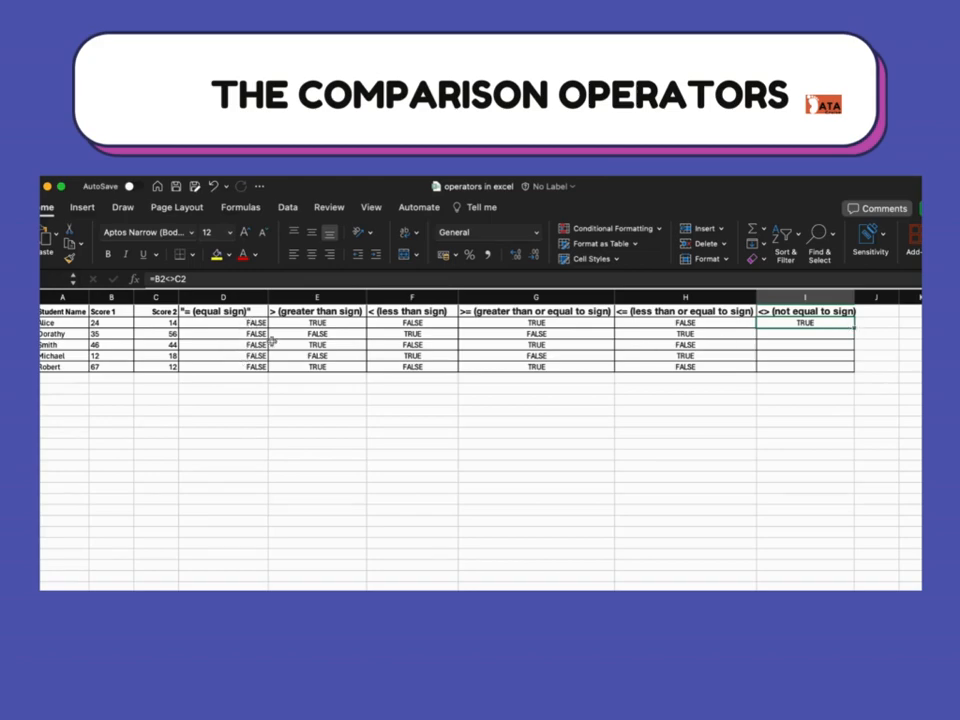
left_click_drag(855, 327, 849, 368)
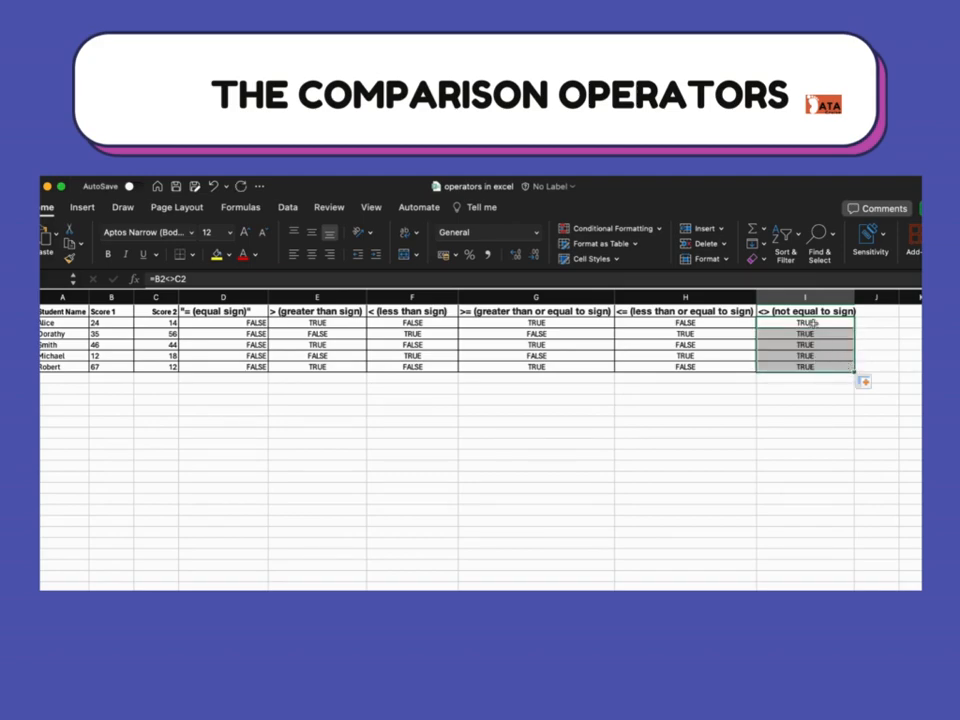